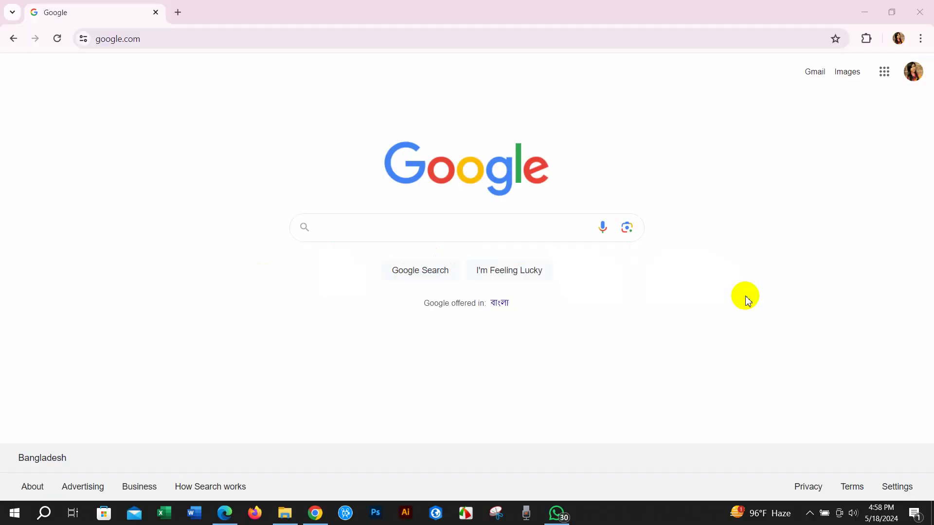
Search Google for 'fire information for resource management system' to reach the Earthdata FIRMS page.
click(370, 228)
text(Fire in)
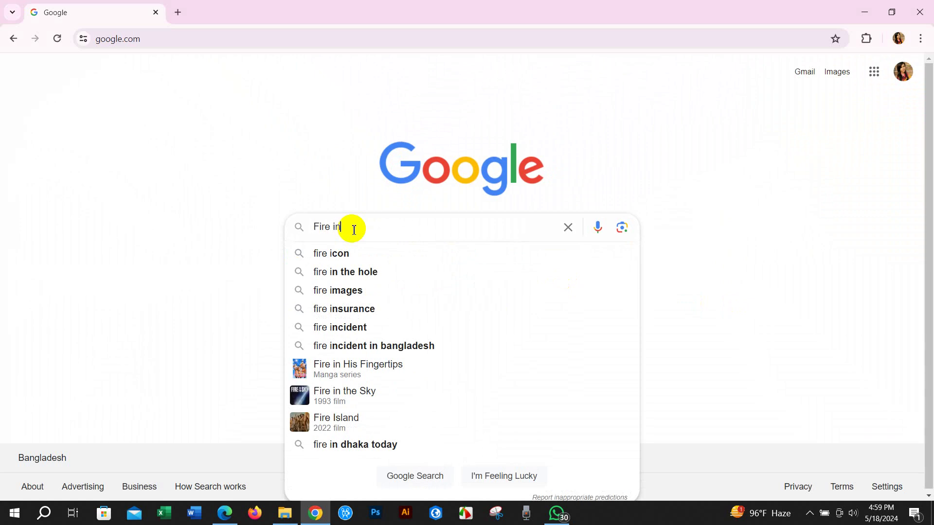
text(forma)
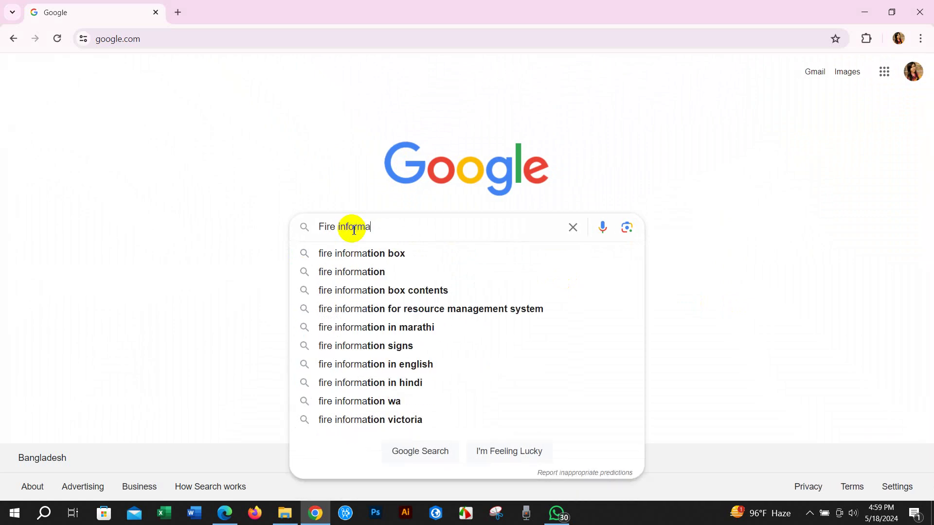
click(480, 310)
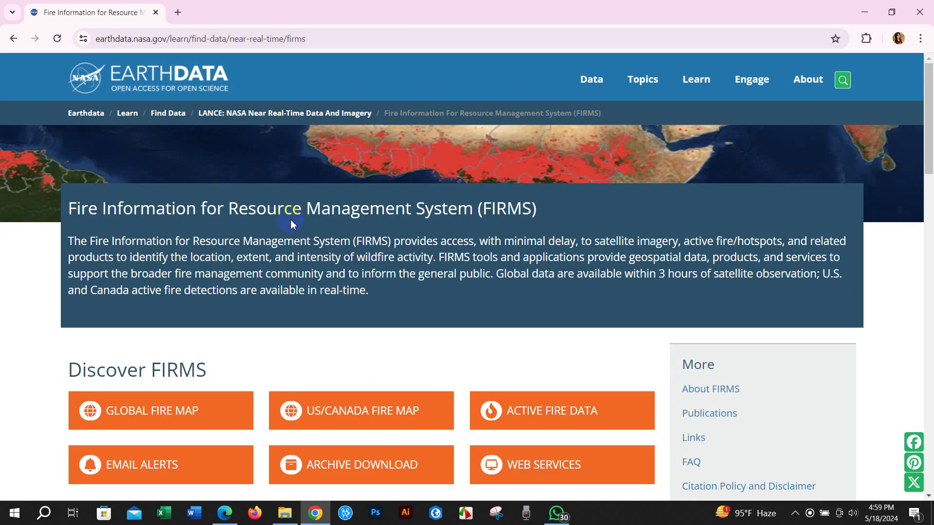
scroll(102, 171, down, 1)
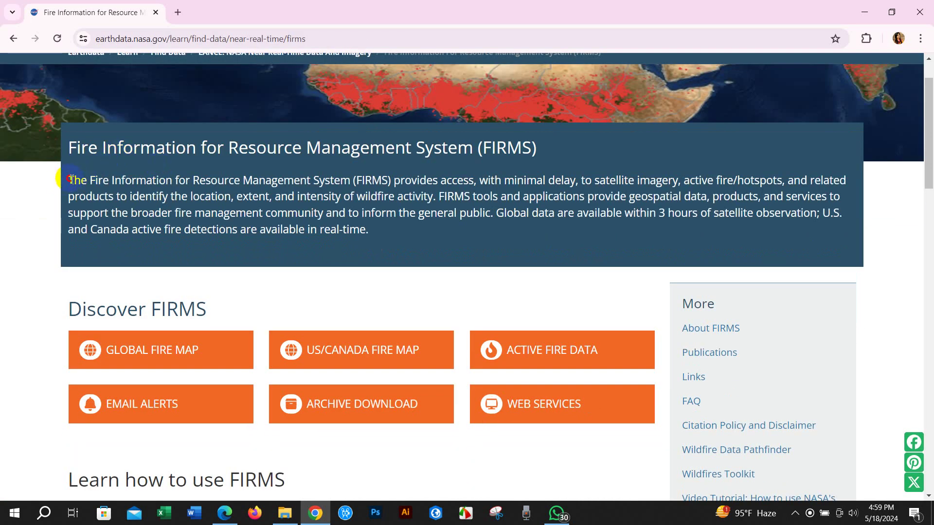
drag(262, 186, 281, 196)
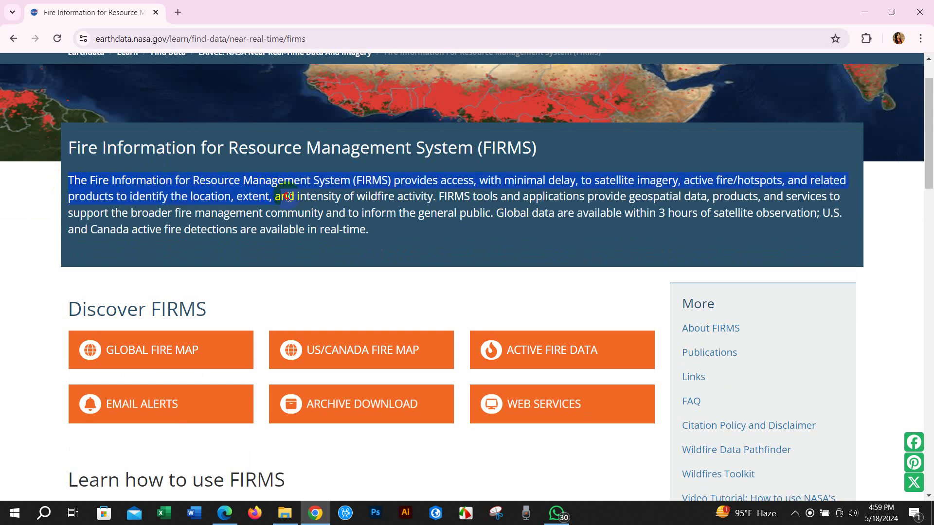
drag(356, 202, 448, 212)
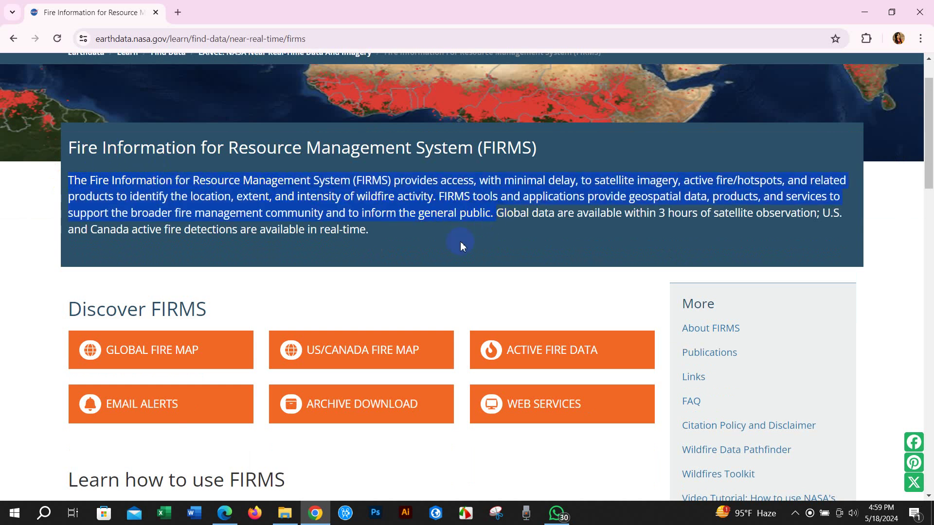
click(407, 244)
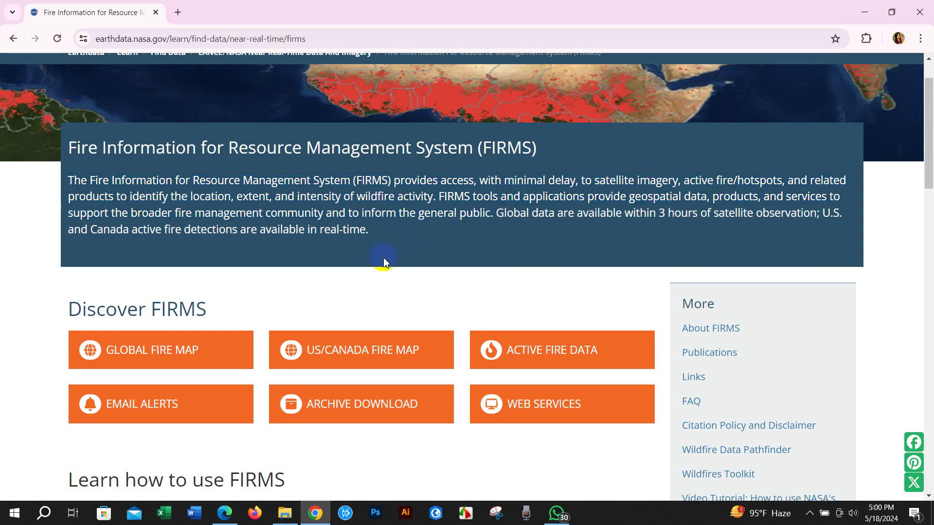
scroll(383, 262, down, 1)
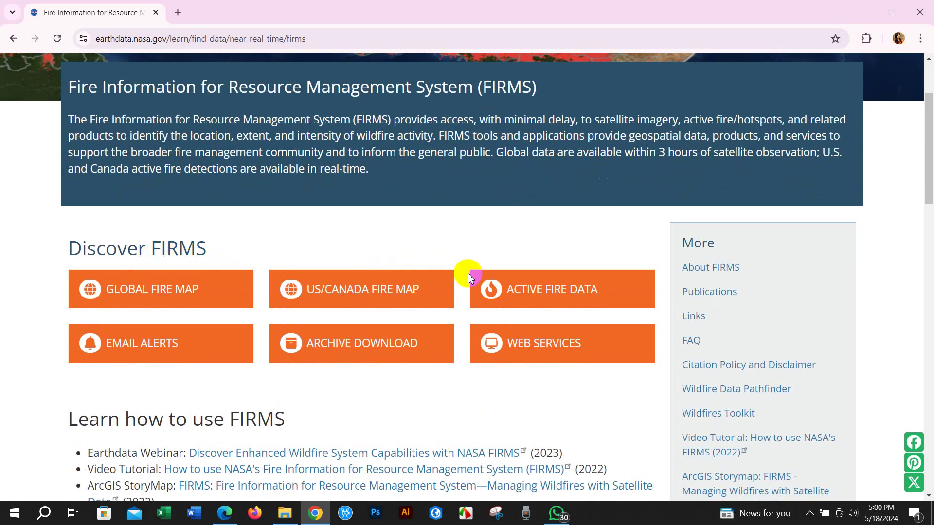
Open the Active Fire Data page in a new tab, skim its intro, and scroll to the Shapefiles table.
click(553, 290)
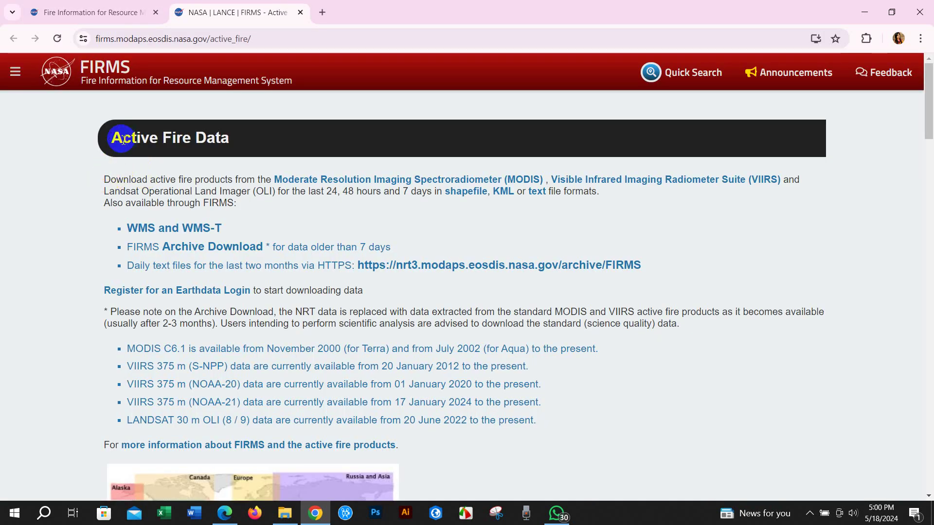
click(111, 141)
drag(111, 141, 236, 138)
click(146, 172)
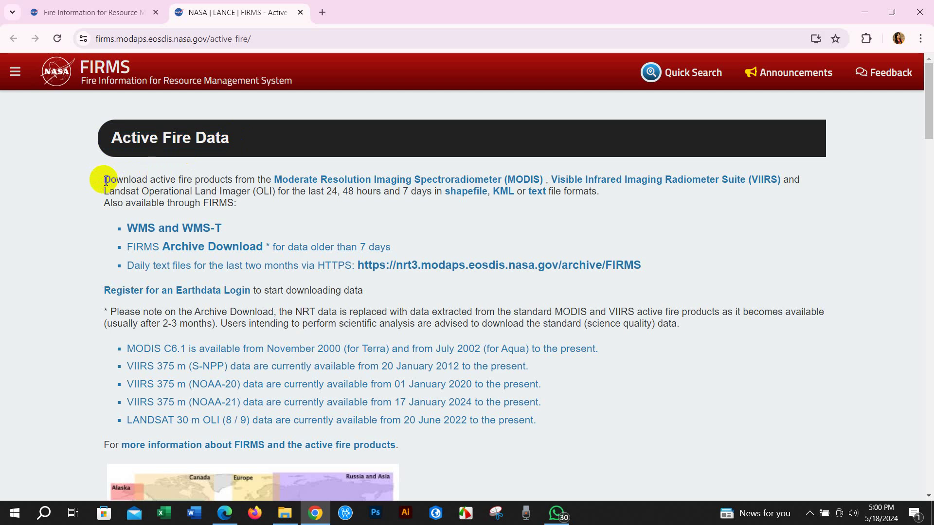
drag(105, 181, 608, 194)
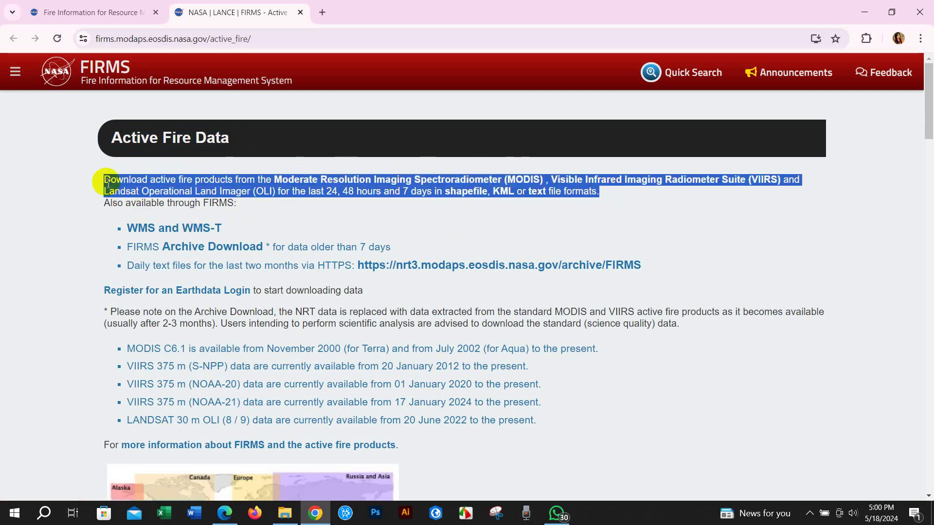
click(84, 180)
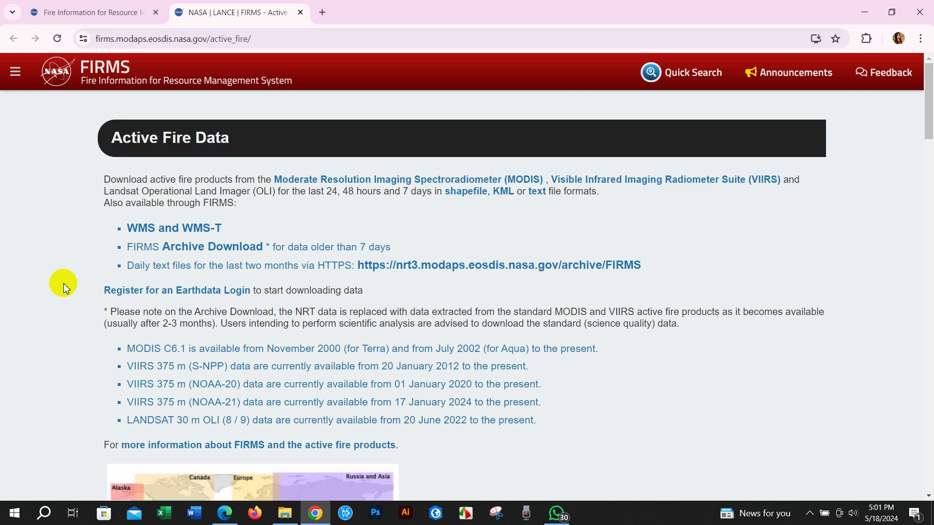
scroll(62, 287, down, 9)
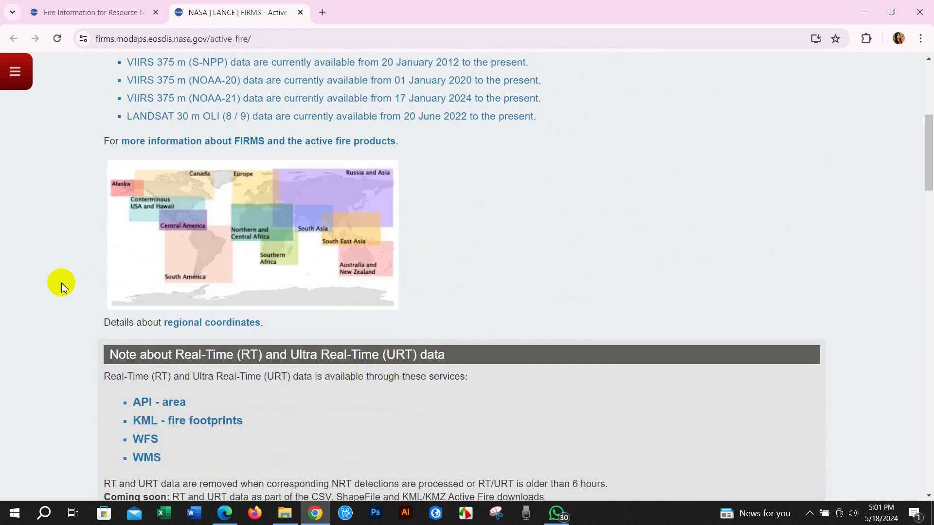
scroll(62, 285, down, 6)
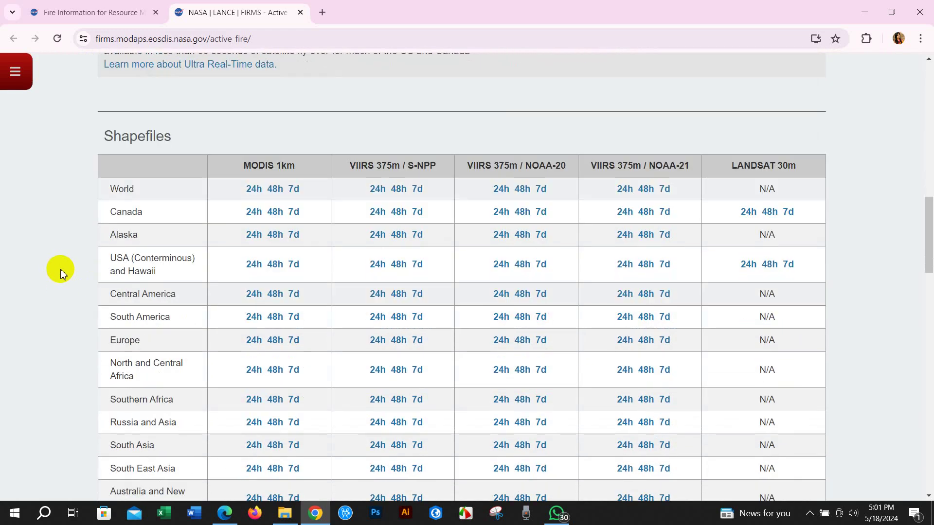
scroll(61, 269, down, 1)
scroll(62, 270, up, 1)
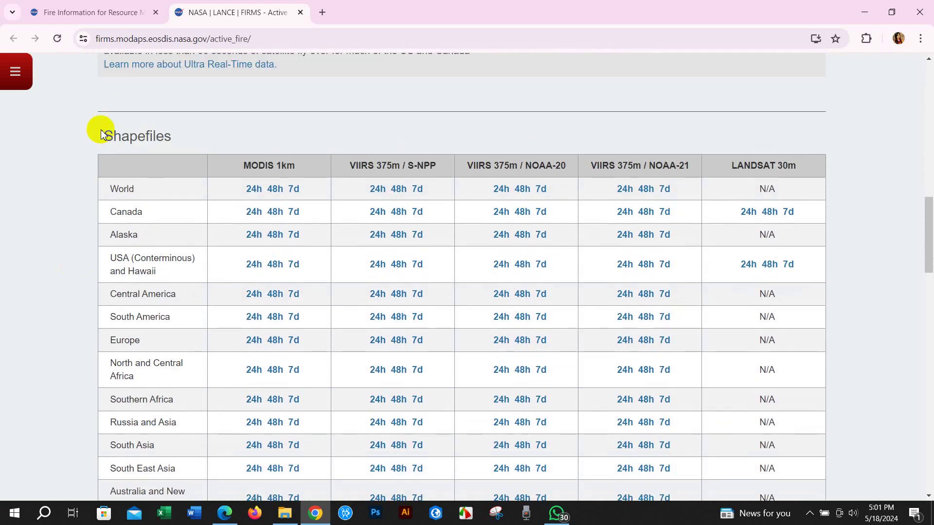
double_click(134, 136)
click(173, 137)
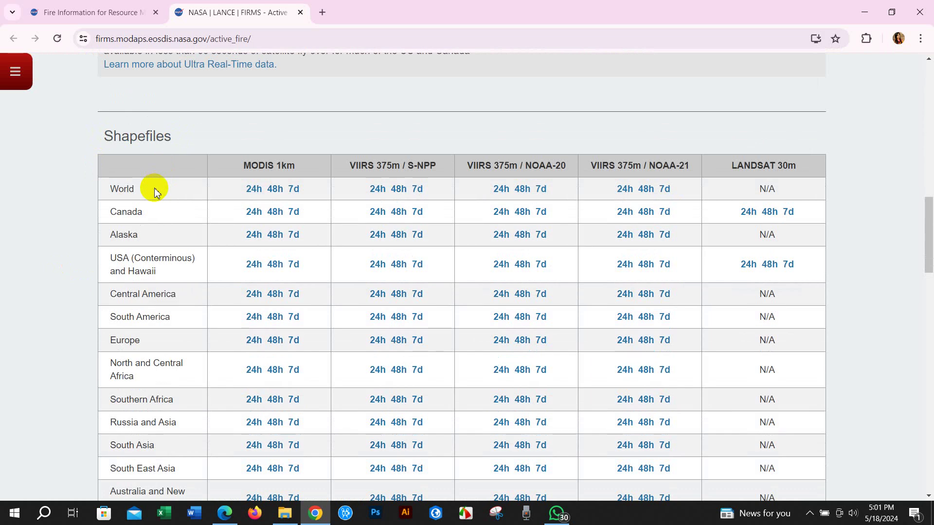
drag(239, 167, 312, 167)
click(312, 167)
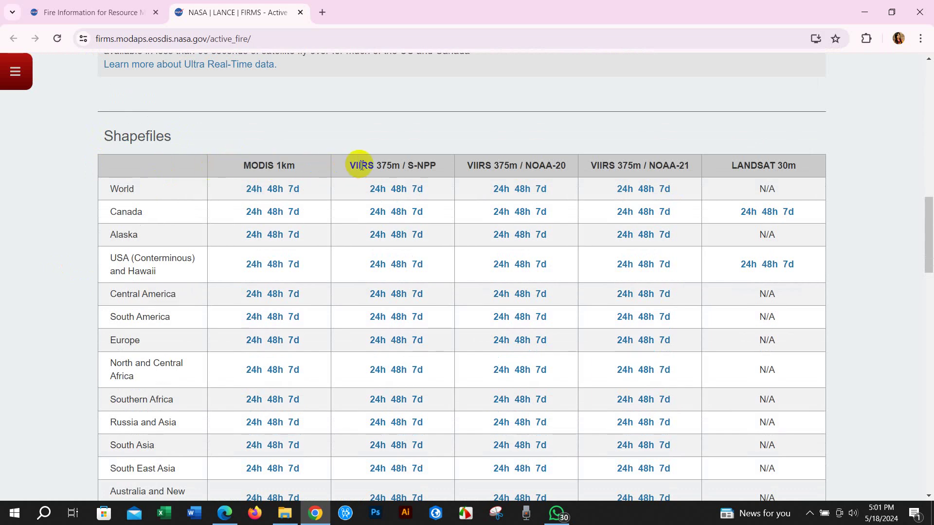
click(795, 170)
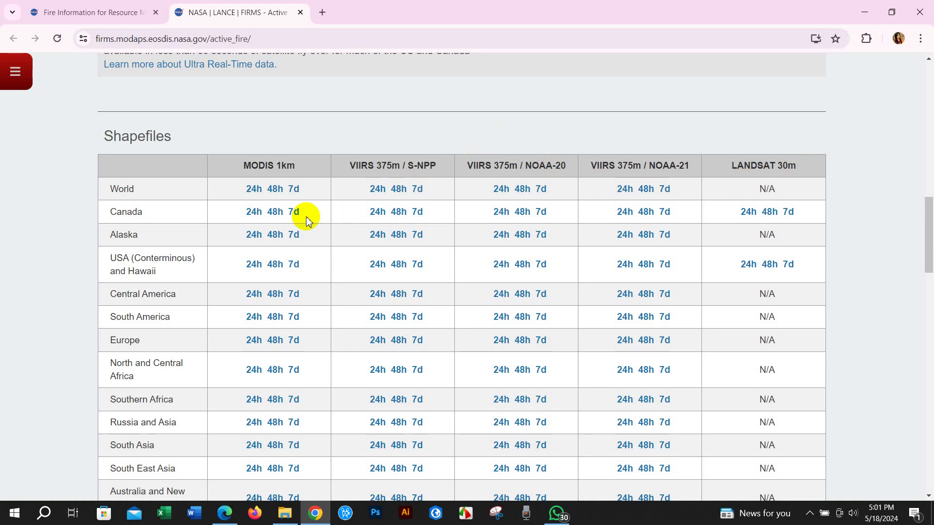
scroll(178, 244, down, 7)
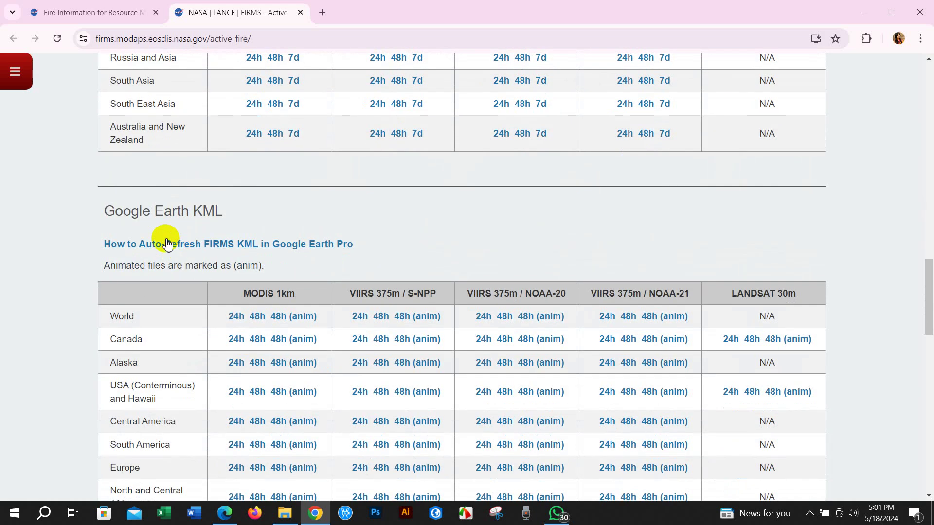
drag(104, 209, 228, 209)
Browse the download page's KML and Text Files (CSV) sections.
click(175, 215)
scroll(165, 215, down, 2)
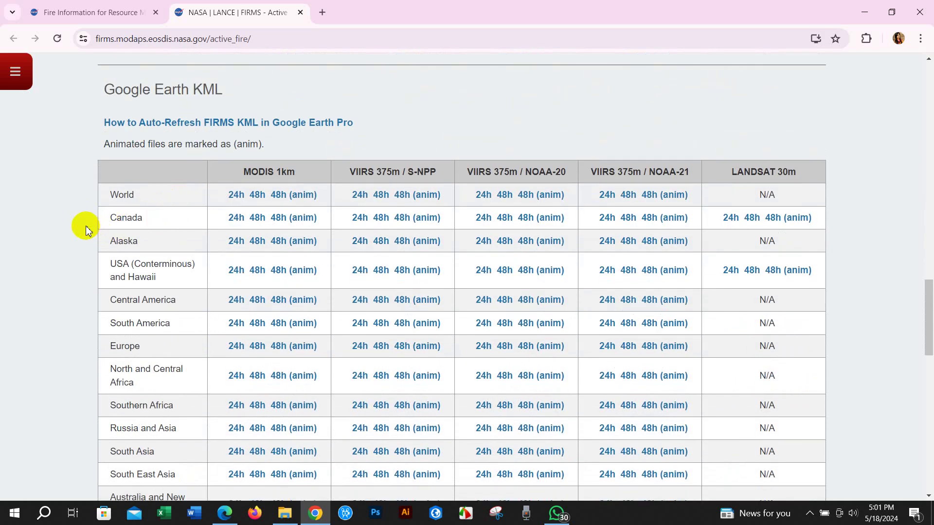
scroll(83, 226, down, 1)
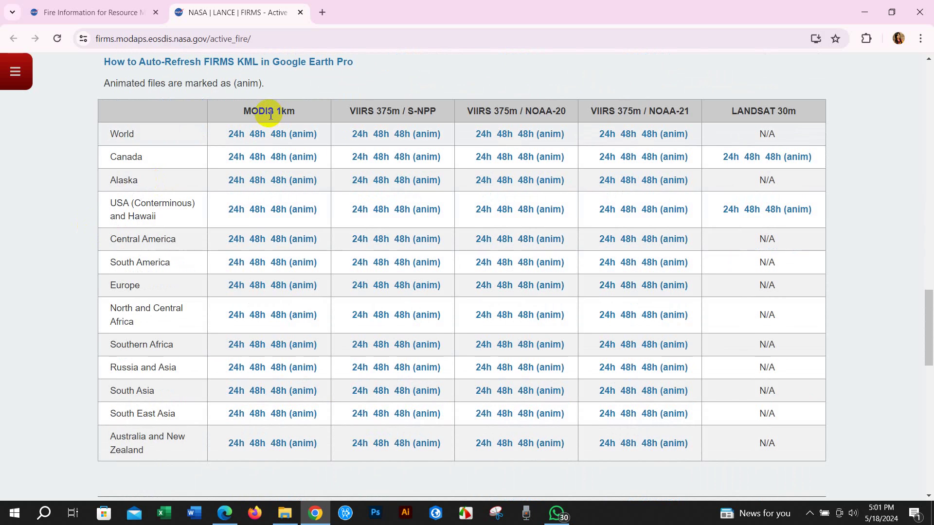
scroll(108, 214, down, 3)
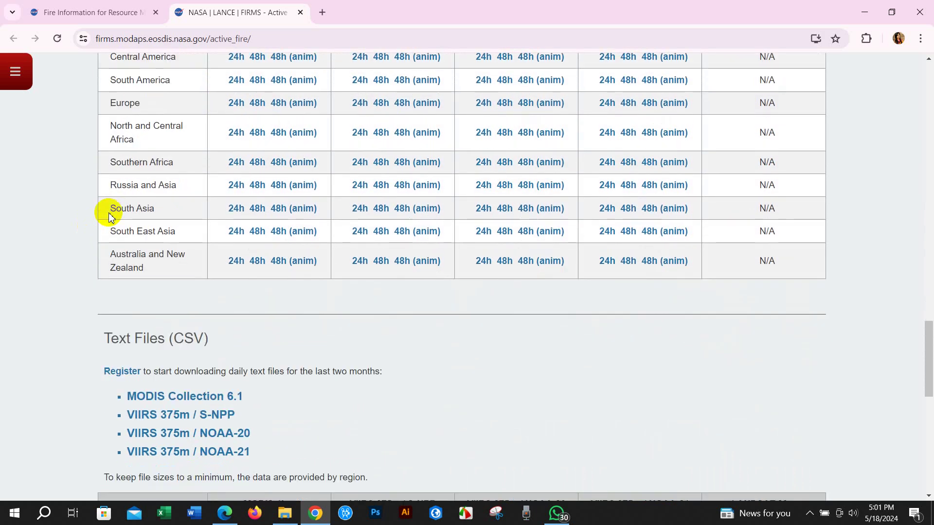
scroll(109, 214, down, 2)
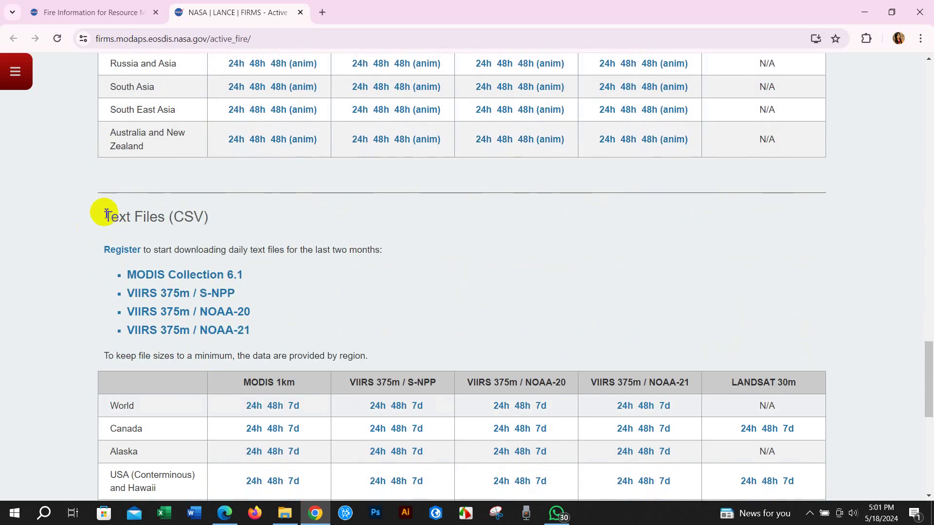
drag(104, 214, 212, 215)
click(209, 215)
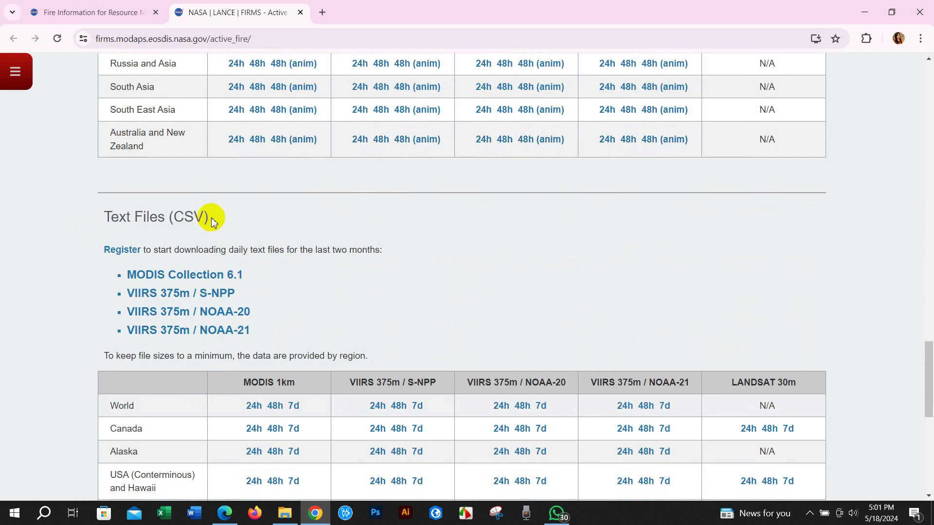
scroll(210, 217, down, 2)
scroll(211, 218, down, 5)
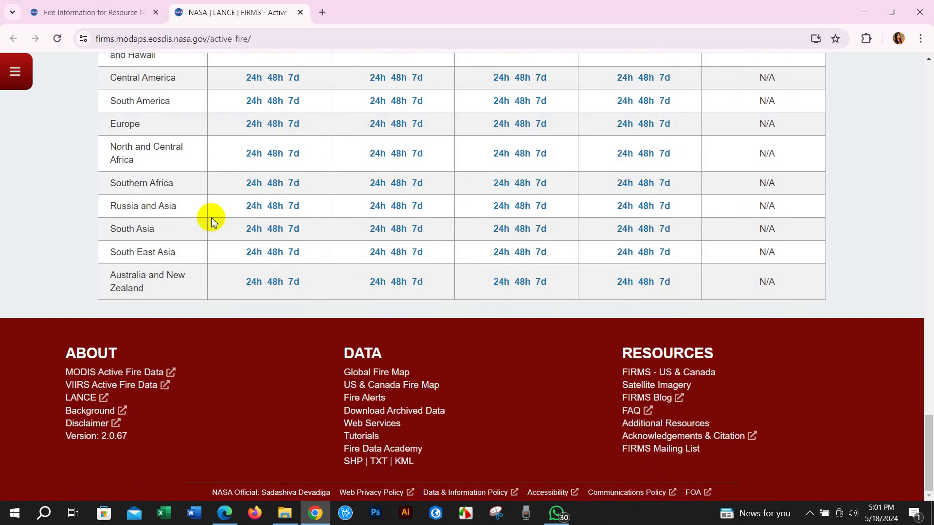
scroll(211, 217, up, 3)
scroll(211, 218, up, 12)
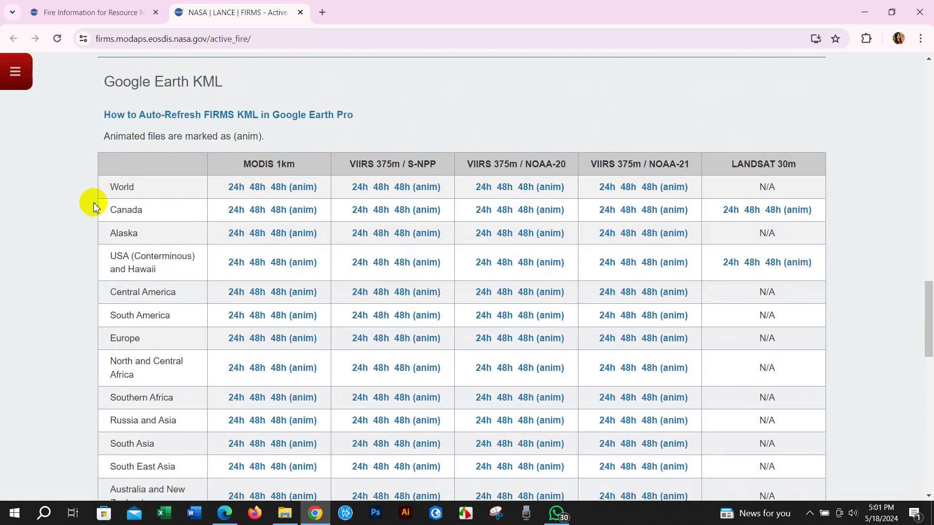
Download MODIS_C6_1_SouthEast_Asia_24h.kml (361 KB) and show it in the Downloads folder.
drag(116, 193, 171, 471)
click(153, 371)
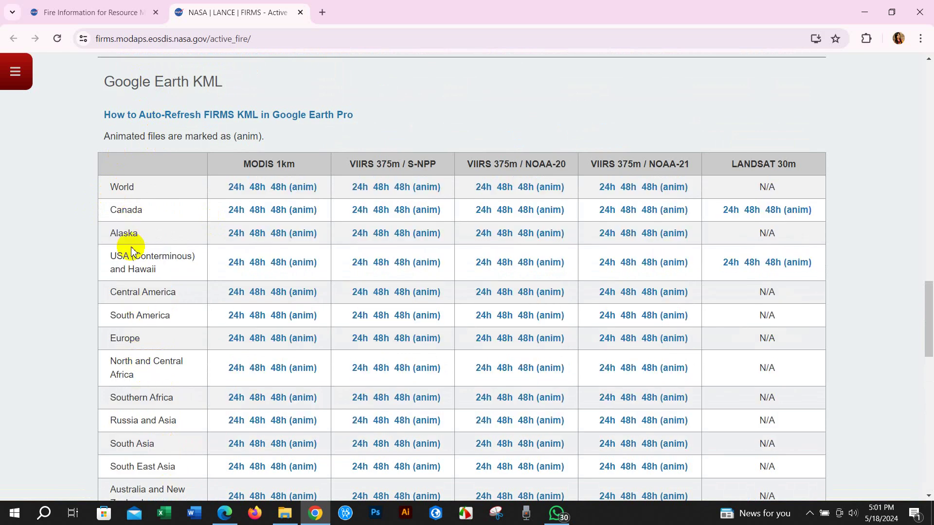
scroll(132, 338, down, 1)
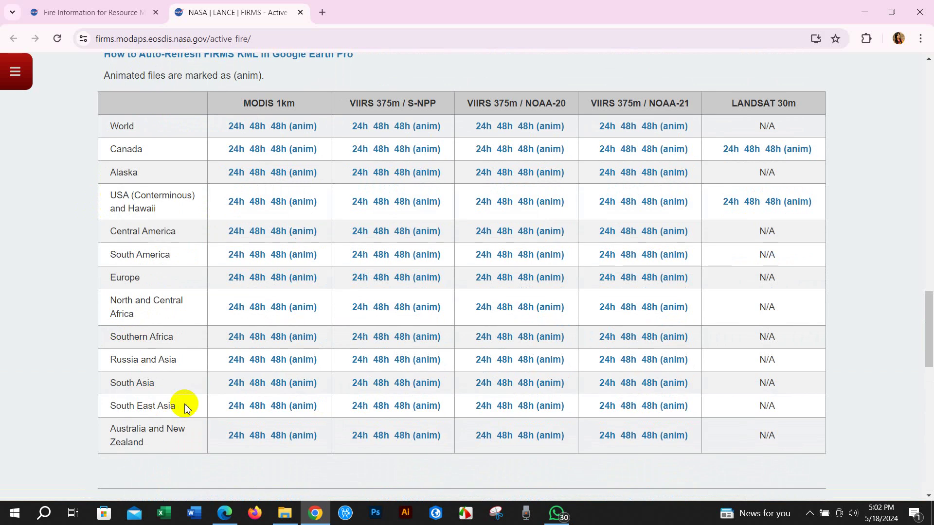
click(236, 406)
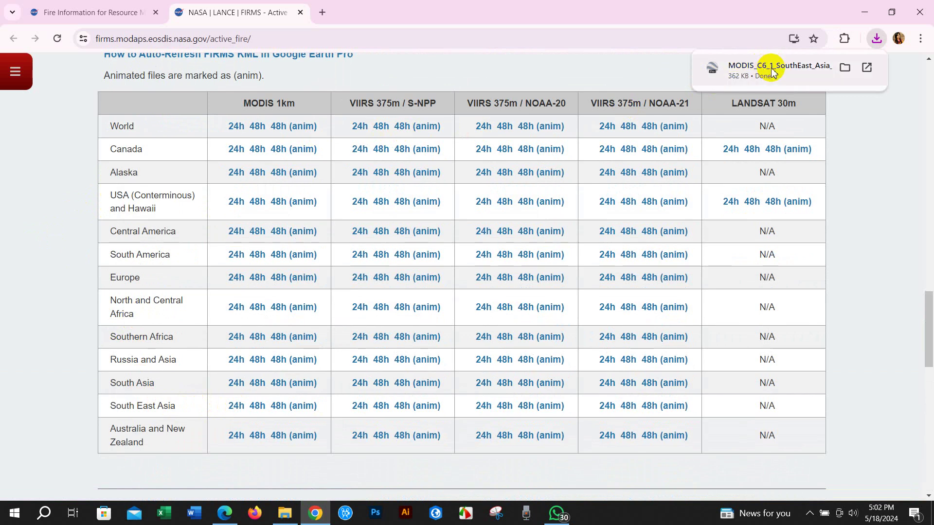
click(845, 68)
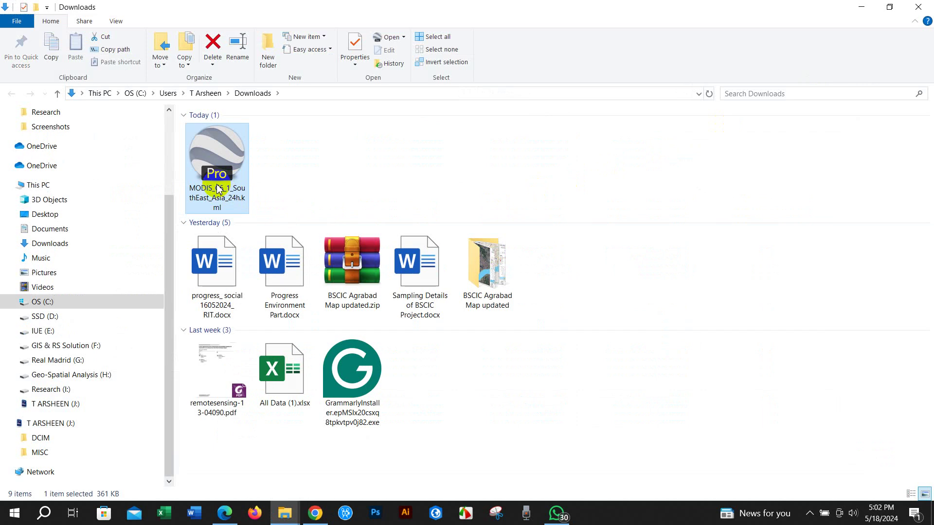
Open the KML in Google Earth Pro, dismiss start-up tips, and zoom into Thailand's hotspots.
double_click(217, 189)
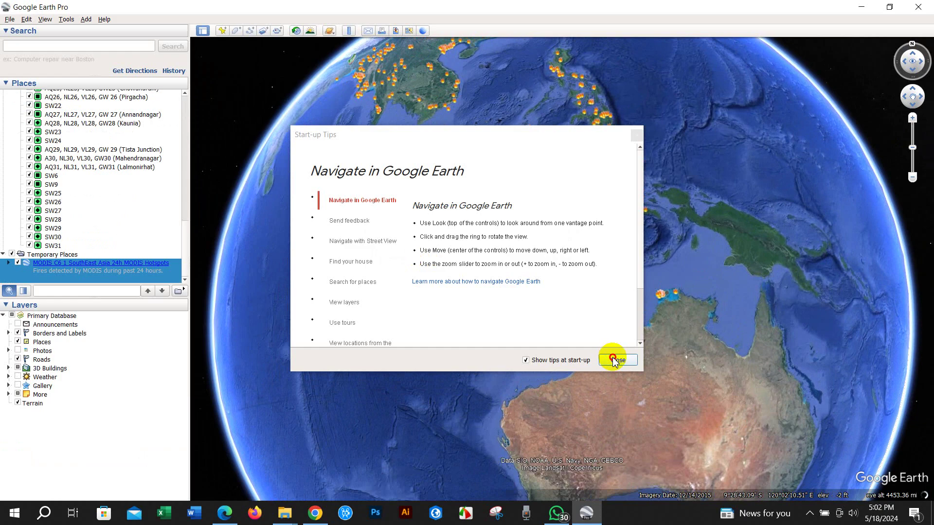
click(616, 358)
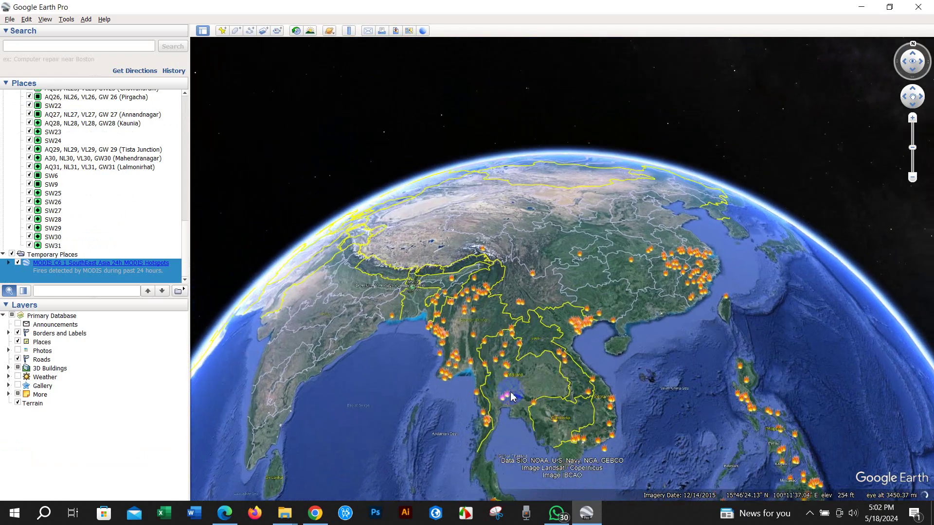
double_click(511, 397)
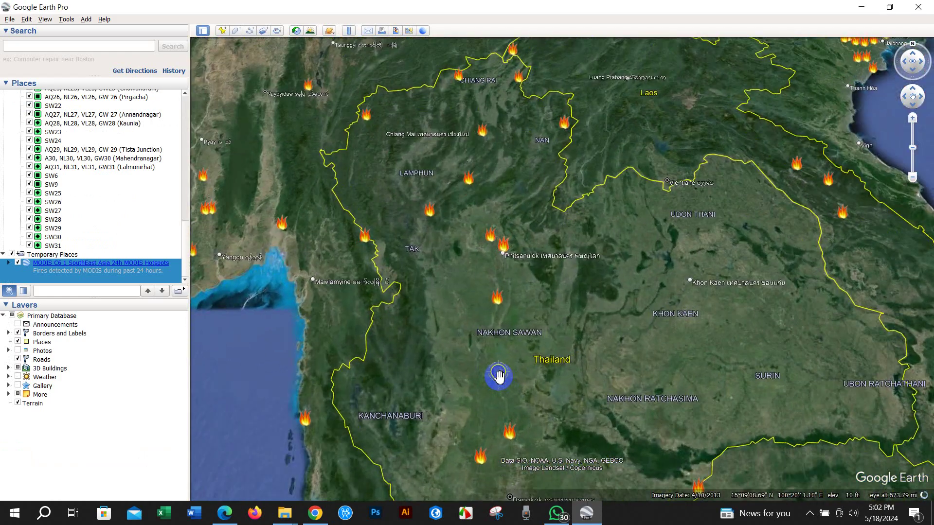
scroll(498, 374, down, 3)
drag(500, 375, 541, 294)
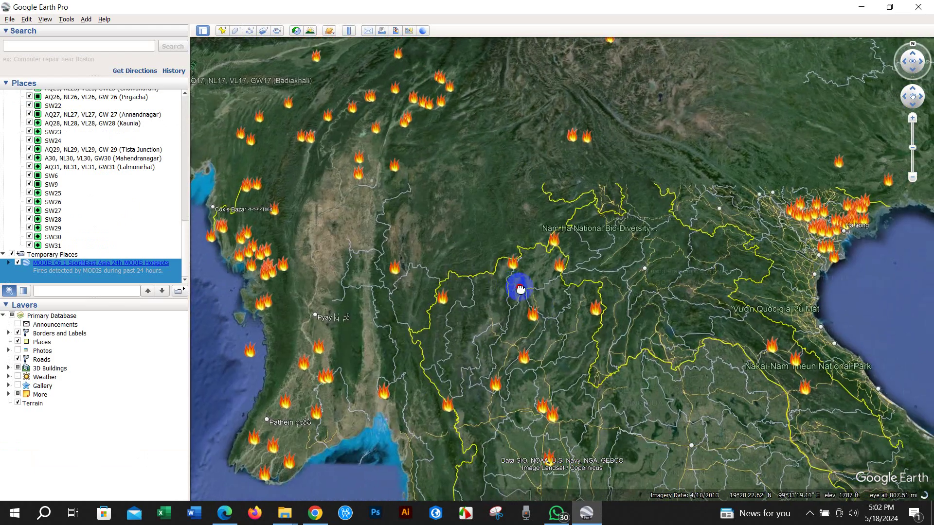
scroll(517, 348, down, 3)
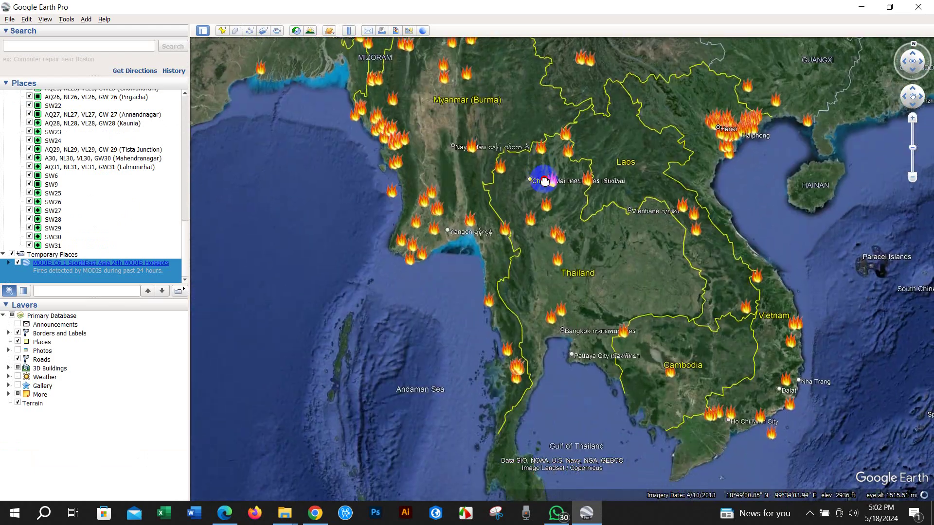
Pan across Myanmar and mainland Southeast Asia to inspect the fire hotspots.
drag(479, 290, 547, 320)
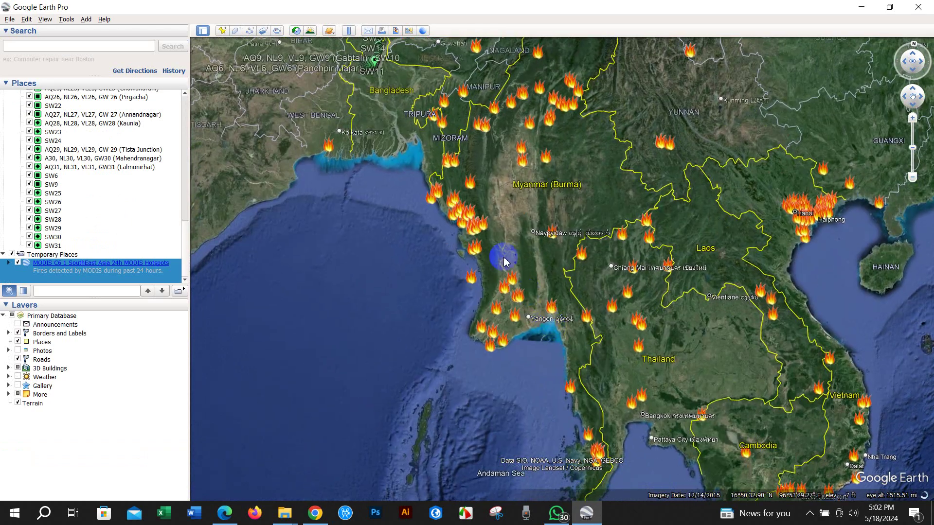
scroll(486, 258, up, 5)
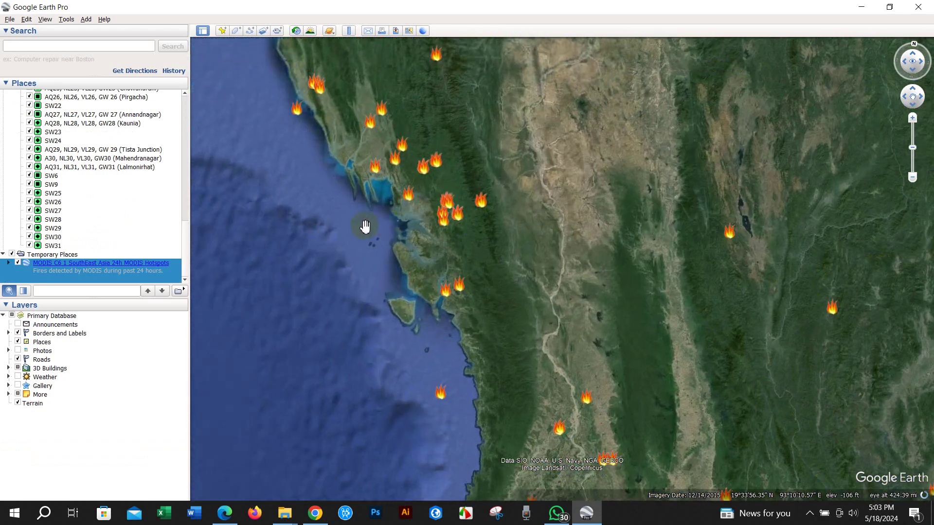
scroll(365, 226, down, 5)
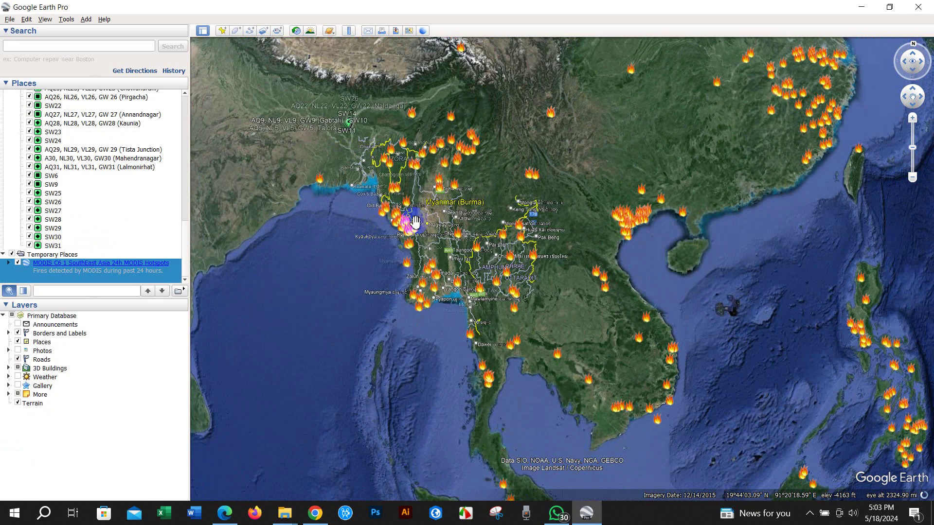
scroll(376, 199, down, 2)
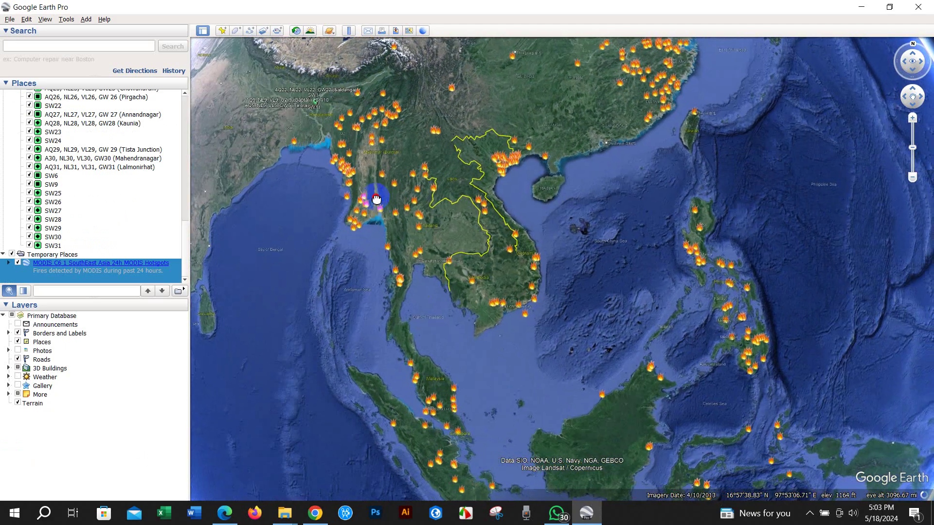
drag(376, 199, 358, 125)
drag(503, 240, 606, 374)
drag(438, 150, 546, 297)
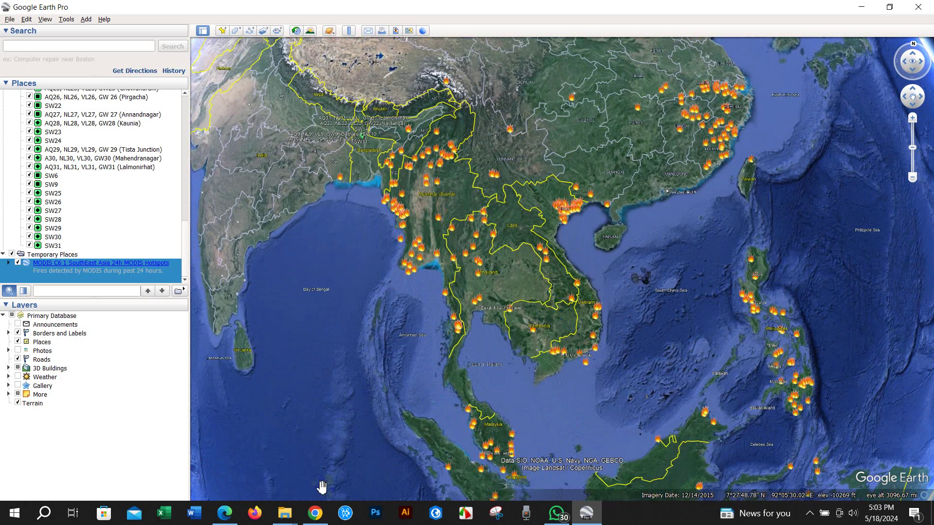
click(315, 513)
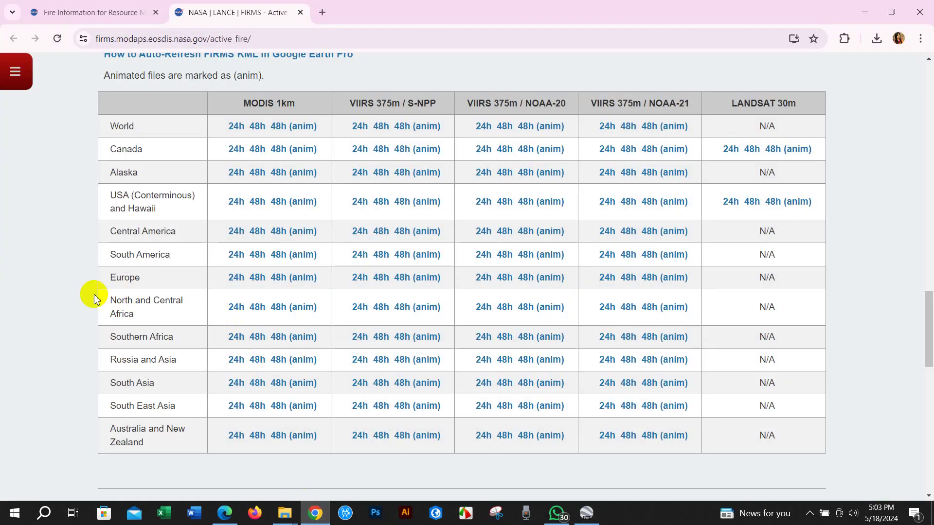
Download the MODIS 1km 24h Australia and New Zealand shapefile zip (44.7 KB).
scroll(78, 296, up, 8)
scroll(78, 299, up, 4)
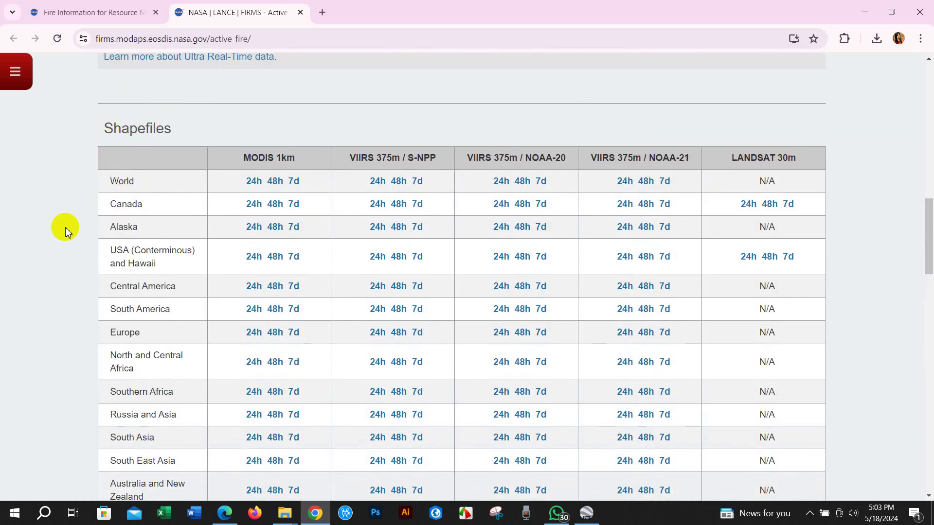
scroll(63, 239, down, 1)
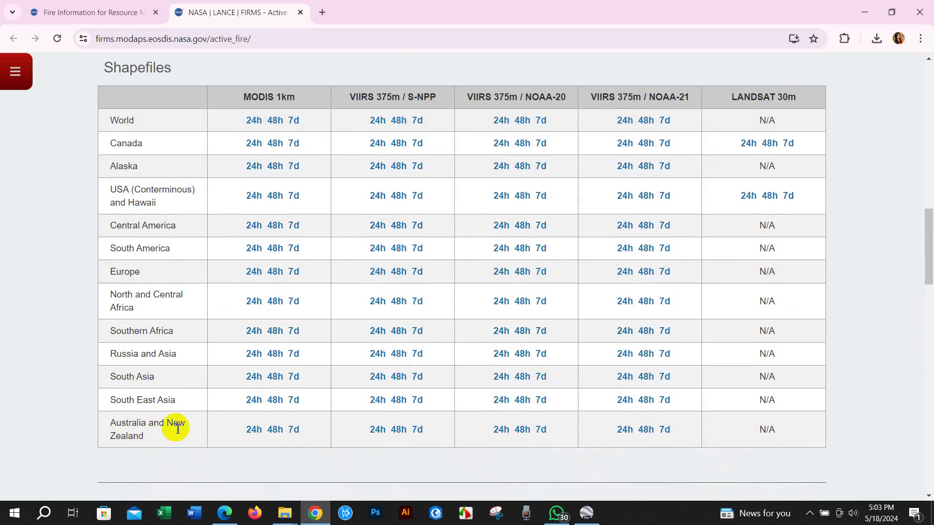
click(253, 434)
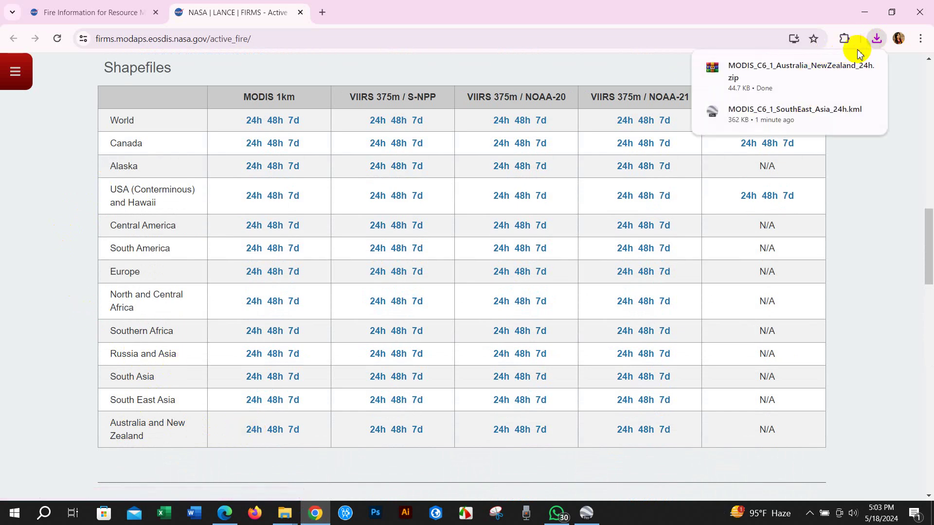
Extract MODIS_C6_1_Australia_NewZealand_24h.zip into Downloads and open the extracted folder.
click(846, 70)
right_click(361, 159)
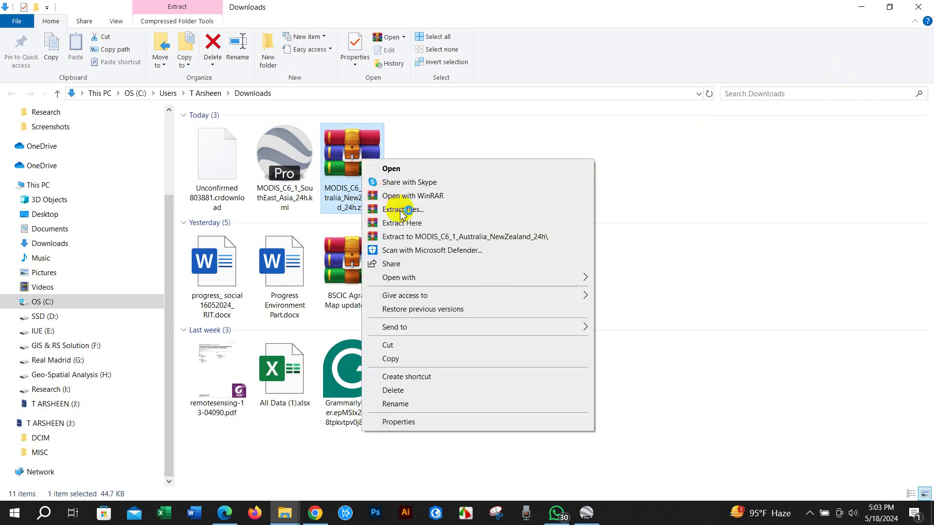
click(396, 210)
click(497, 379)
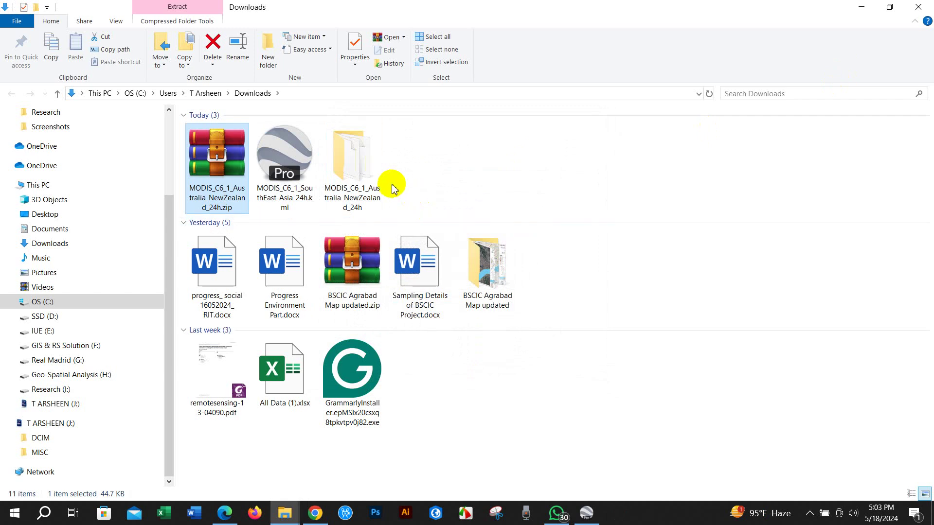
double_click(353, 163)
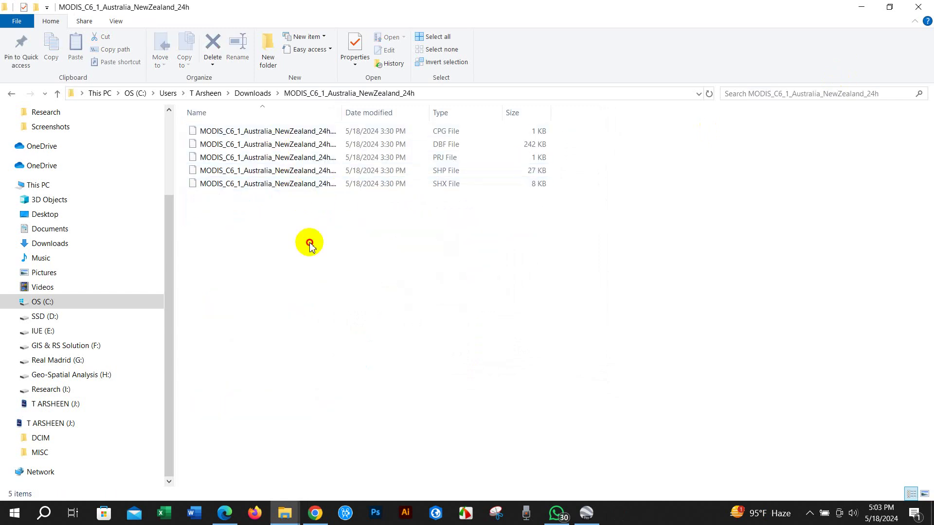
Launch ArcMap 10.8 with an empty Untitled map, skipping Getting Started.
click(44, 513)
text(arc)
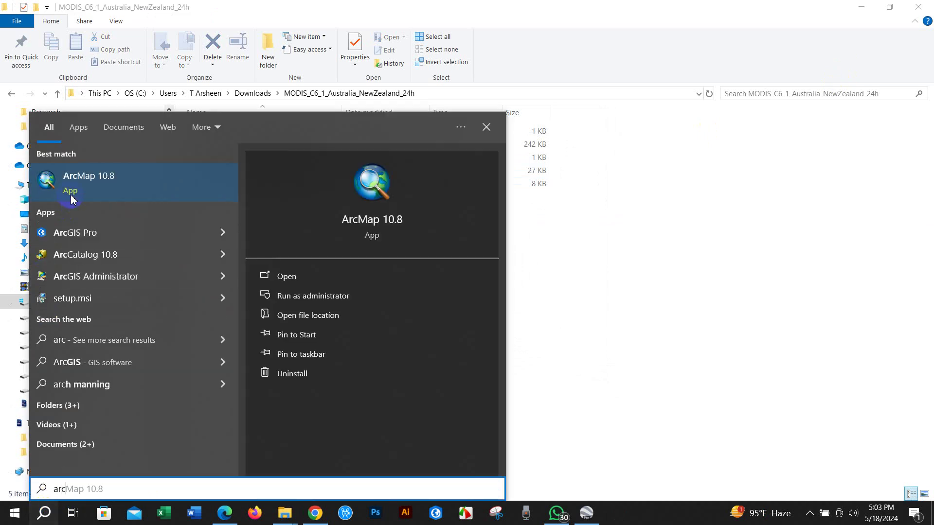
click(74, 179)
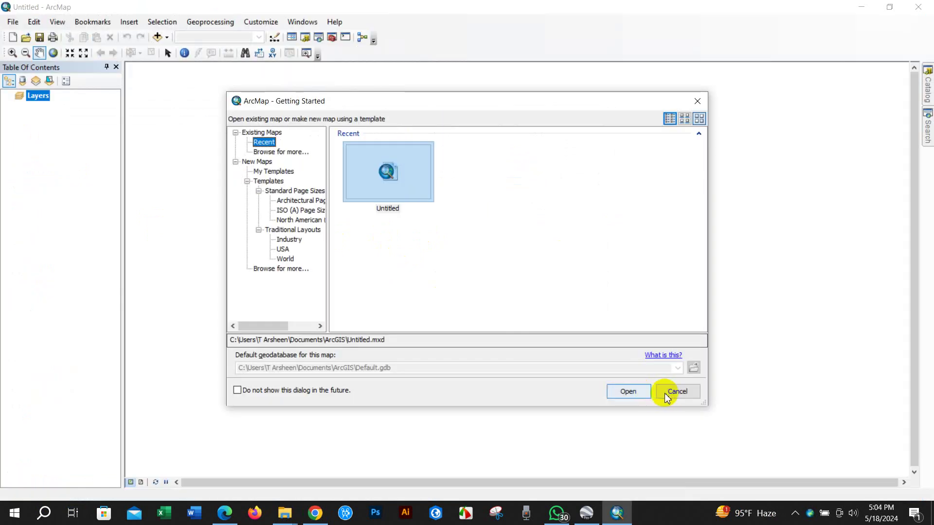
click(669, 392)
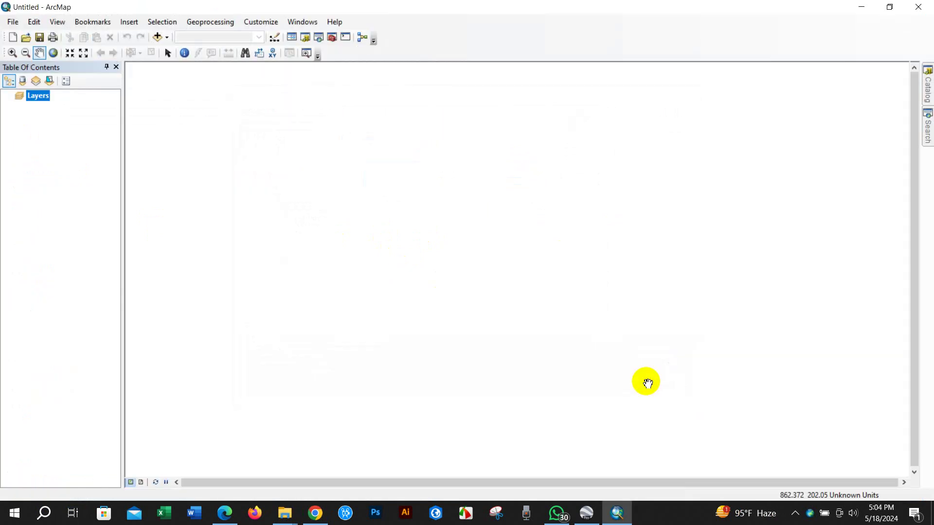
Add MODIS_C6_1_Australia_NewZealand_24h.shp to the map via Add Data.
click(157, 37)
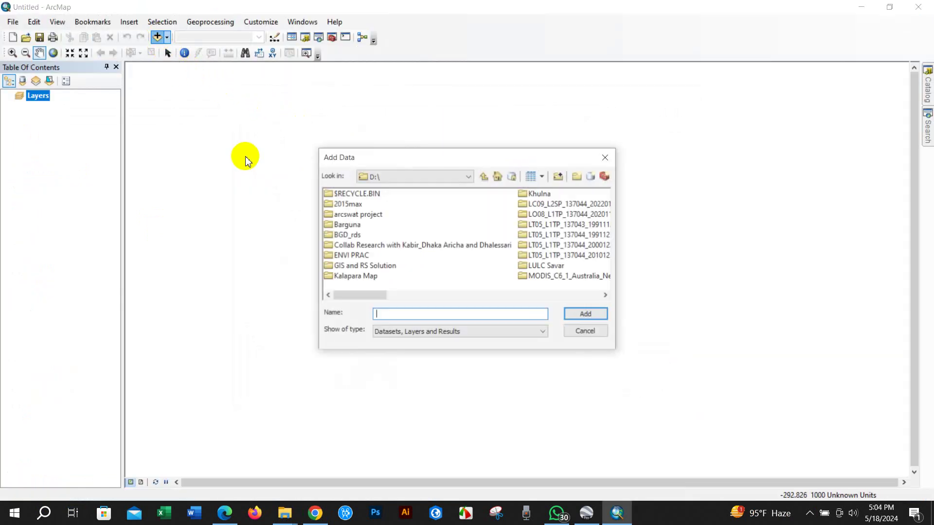
scroll(413, 256, right, 3)
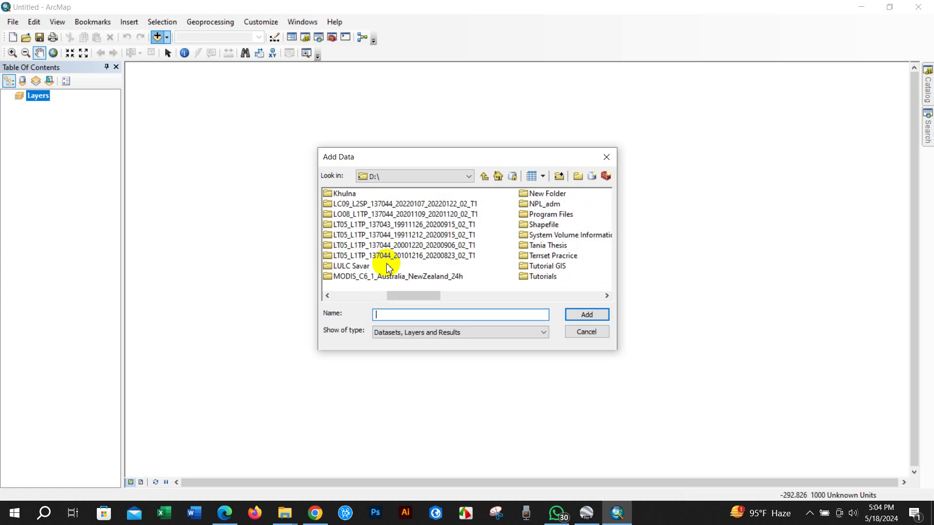
click(379, 277)
double_click(378, 277)
click(351, 194)
click(586, 316)
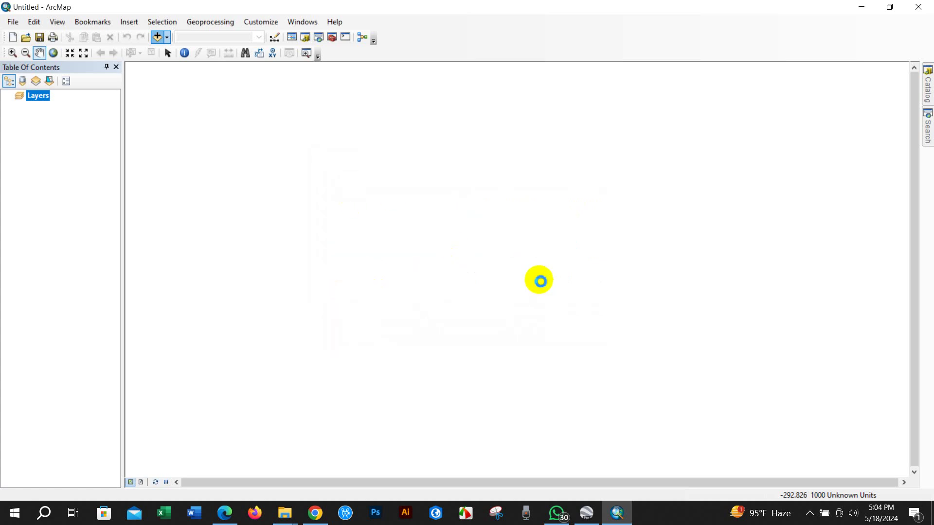
Center the fire points on the map and open the layer's attribute table of 983 records.
drag(487, 243, 476, 258)
scroll(432, 153, up, 2)
scroll(427, 146, down, 2)
scroll(426, 146, down, 5)
scroll(458, 219, up, 1)
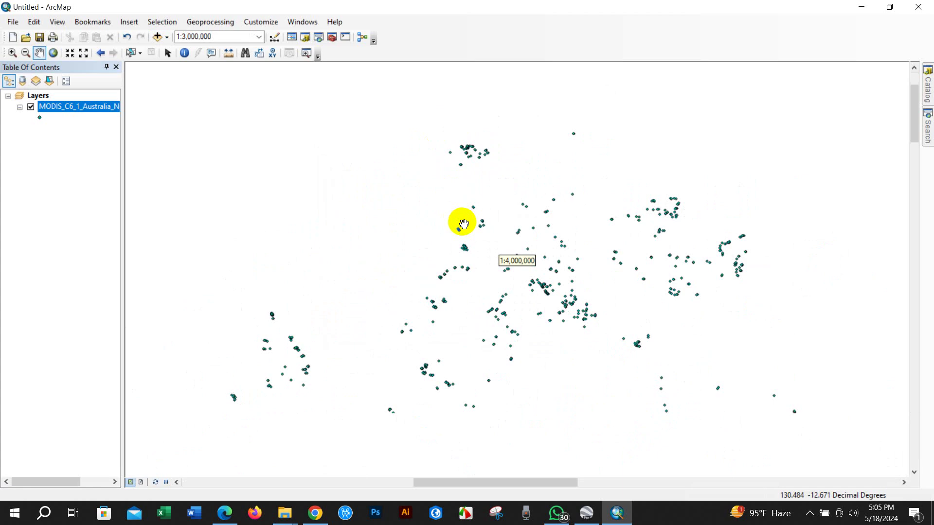
right_click(80, 111)
click(120, 141)
scroll(408, 149, down, 16)
drag(927, 117, 858, 36)
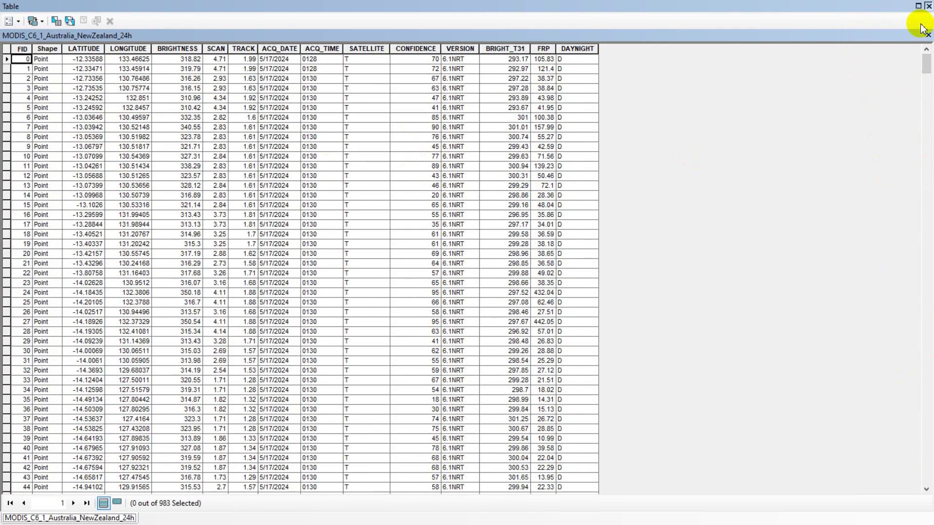